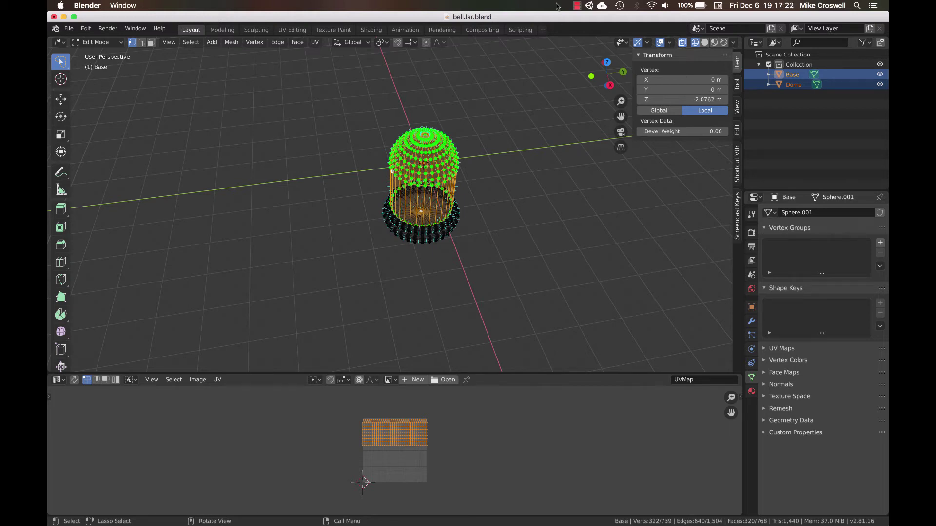
pyautogui.click(578, 5)
pyautogui.click(519, 4)
# - Redo the successive UV mappings made on the Base and Dome together, through to selecting only the Dome in Object Mode
pyautogui.press('ctrl')
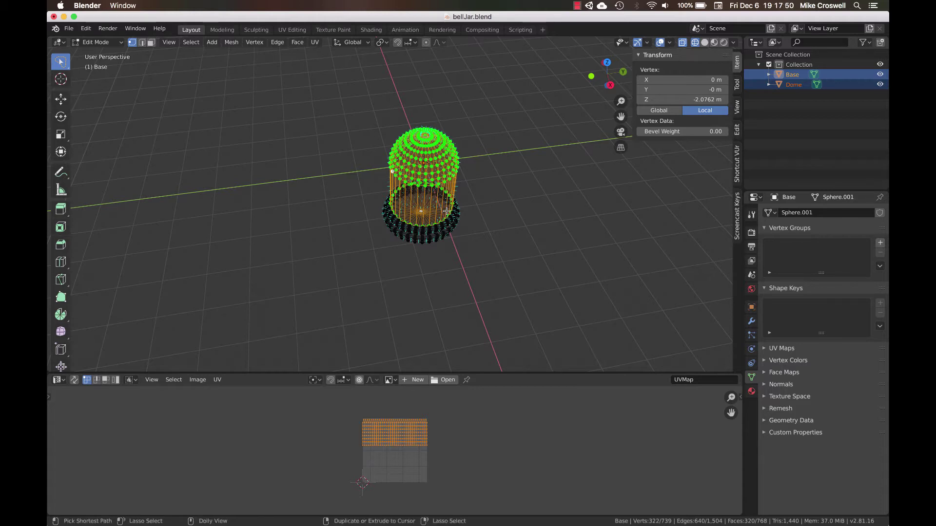
pyautogui.hotkey('ctrl', 'z')
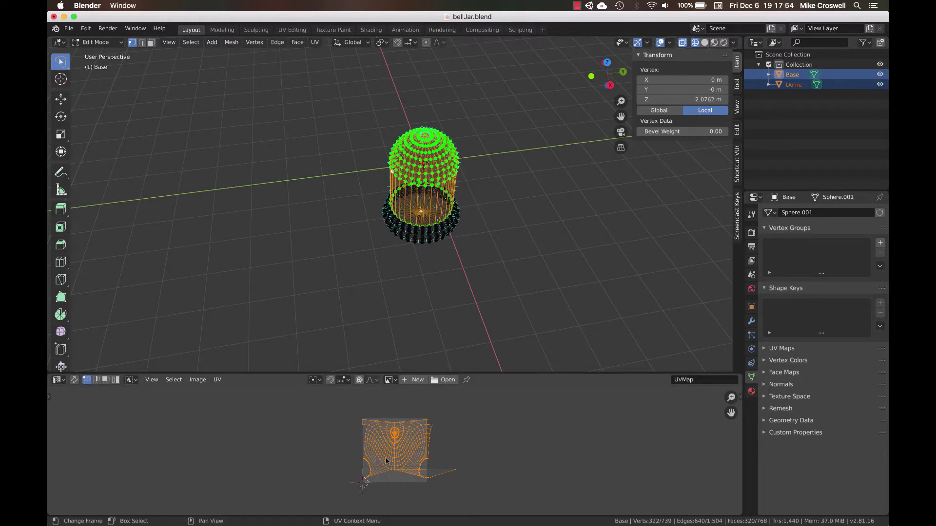
pyautogui.press('ctrl')
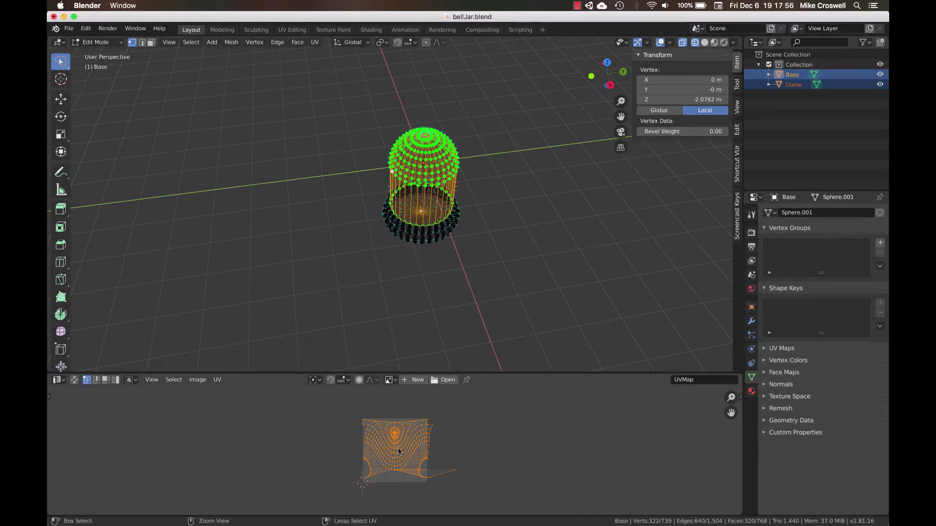
pyautogui.hotkey('ctrl', 'z')
pyautogui.hotkey('ctrl', 'z')
pyautogui.hotkey('ctrl', 'z')
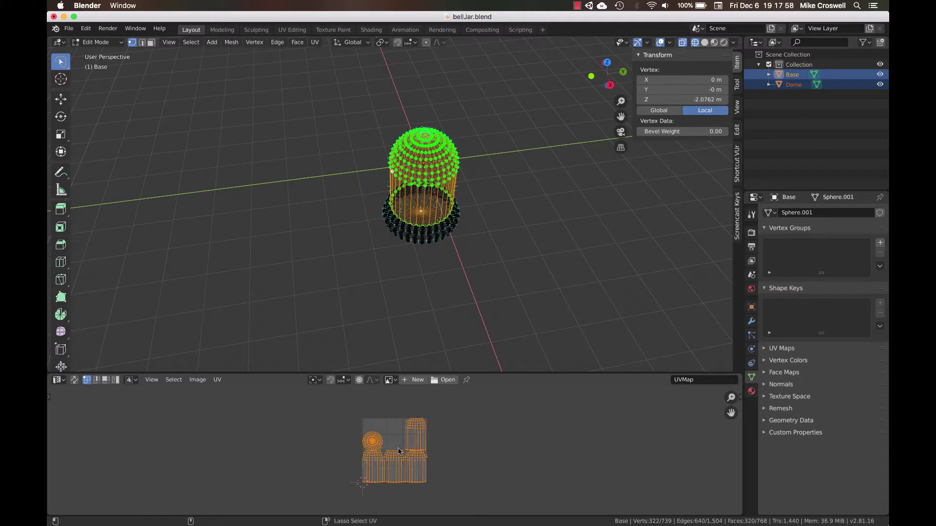
pyautogui.hotkey('ctrl', 'z')
pyautogui.hotkey('ctrl', 'z')
pyautogui.hotkey('ctrl', 'z')
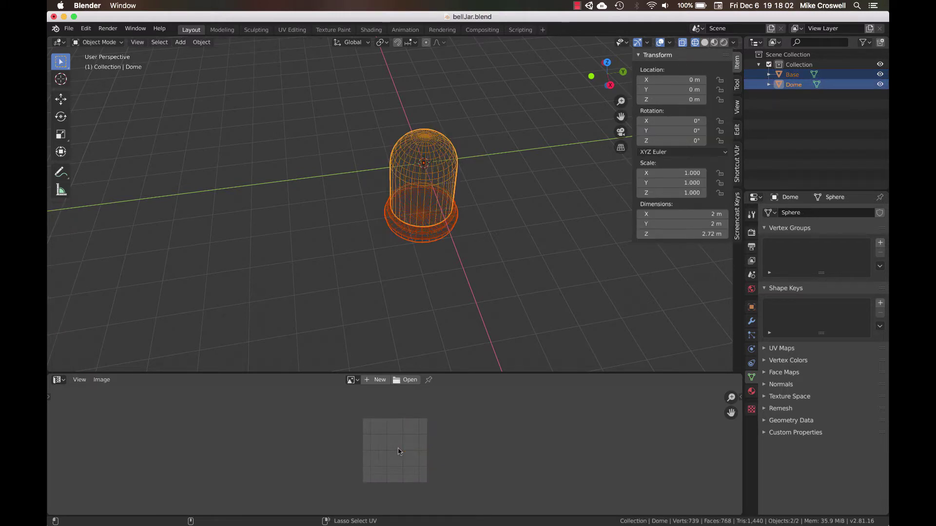
pyautogui.hotkey('ctrl', 'z')
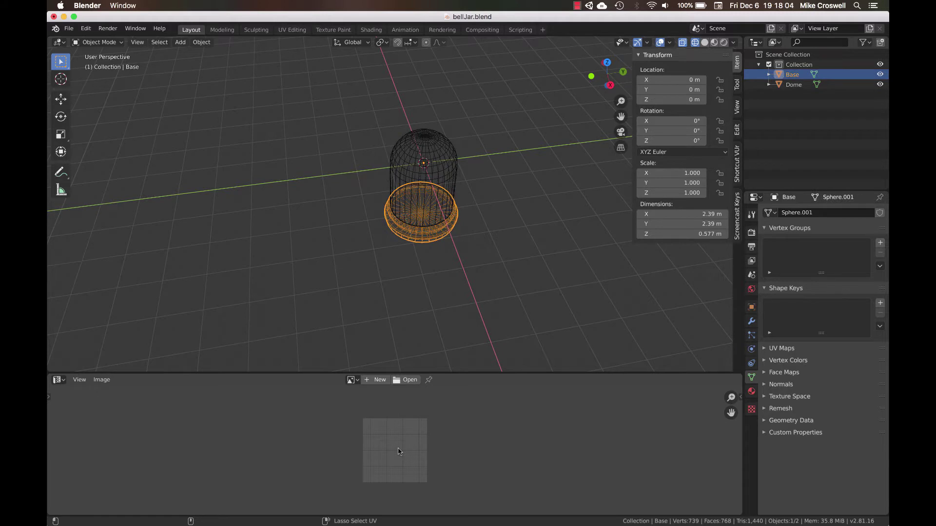
pyautogui.hotkey('ctrl', 'z')
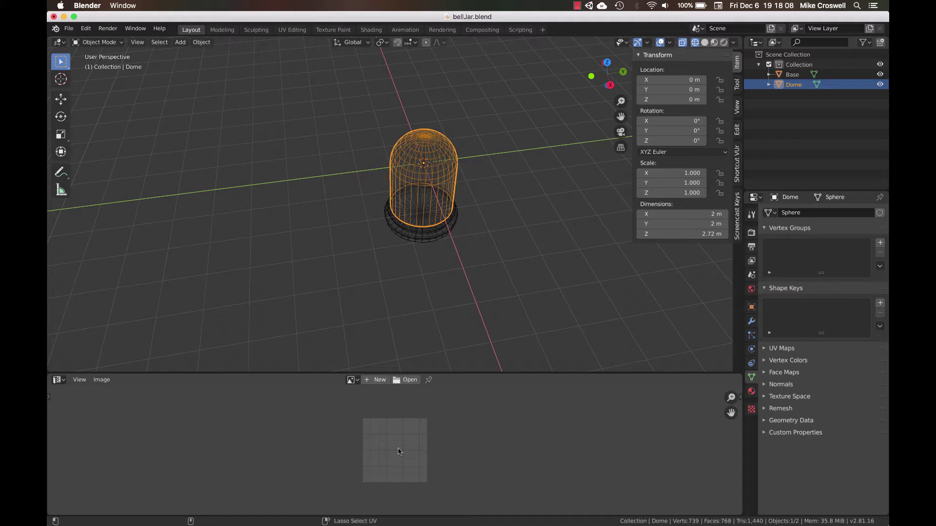
# - Redo the Dome's mesh edits in Edit Mode, deleting its bottom vertex ring and selecting the new lowest edge loop
pyautogui.press('Tab')
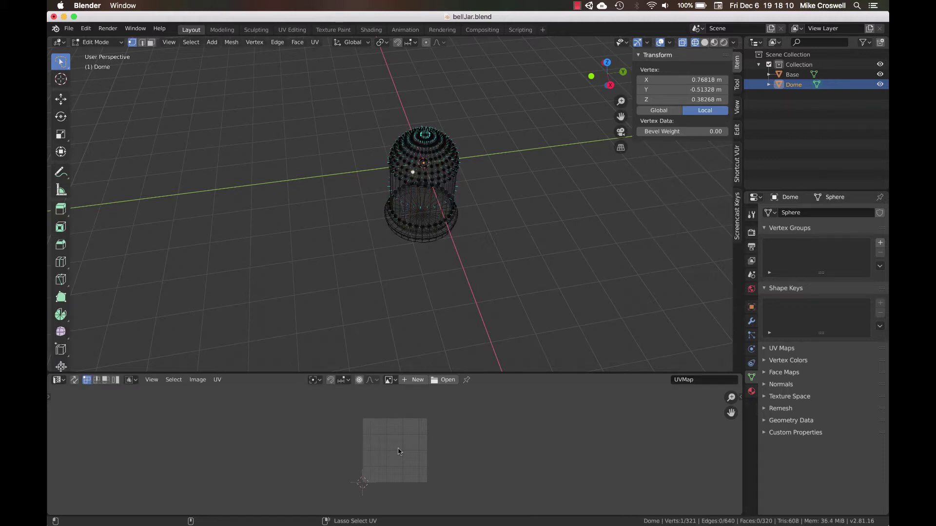
pyautogui.hotkey('ctrl', 'z')
pyautogui.hotkey('ctrl', 'z')
pyautogui.hotkey('ctrl', 'z')
pyautogui.hotkey('ctrl', 'z')
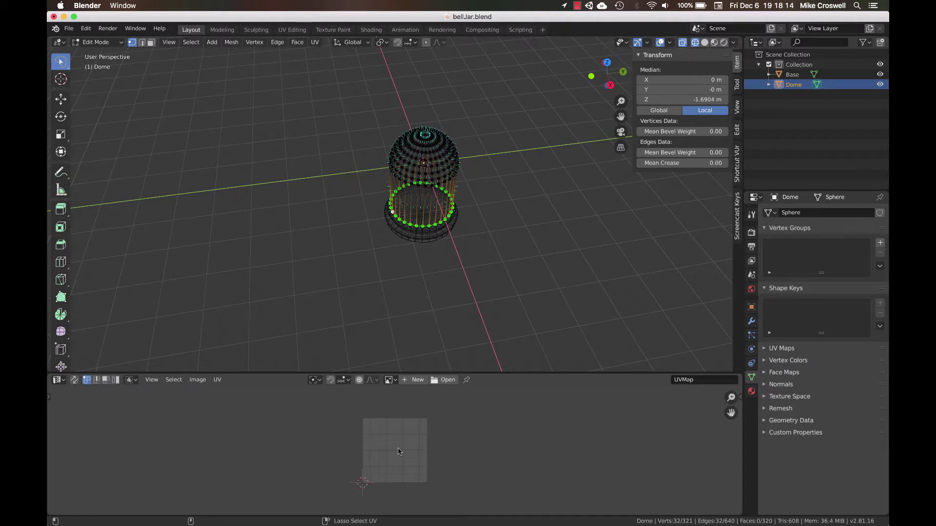
pyautogui.hotkey('ctrl', 'x')
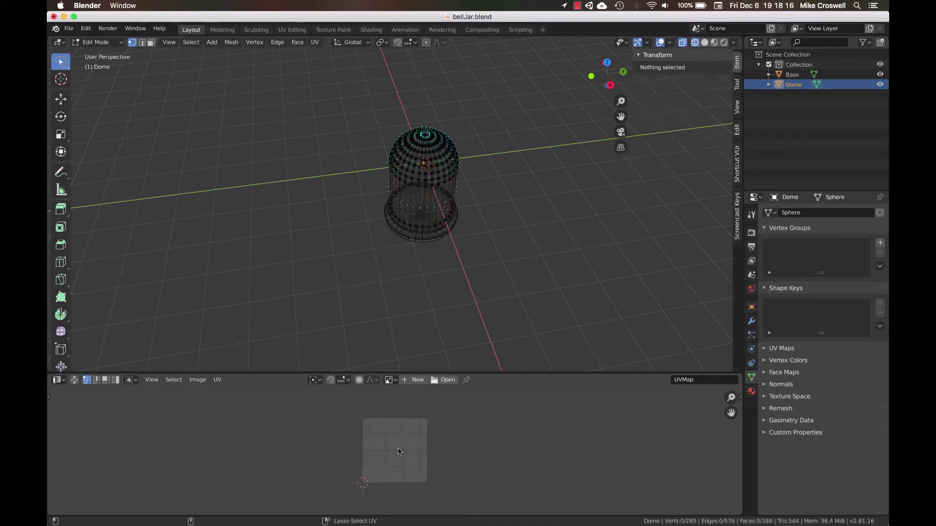
pyautogui.hotkey('ctrl', 'z')
pyautogui.hotkey('ctrl', 'z')
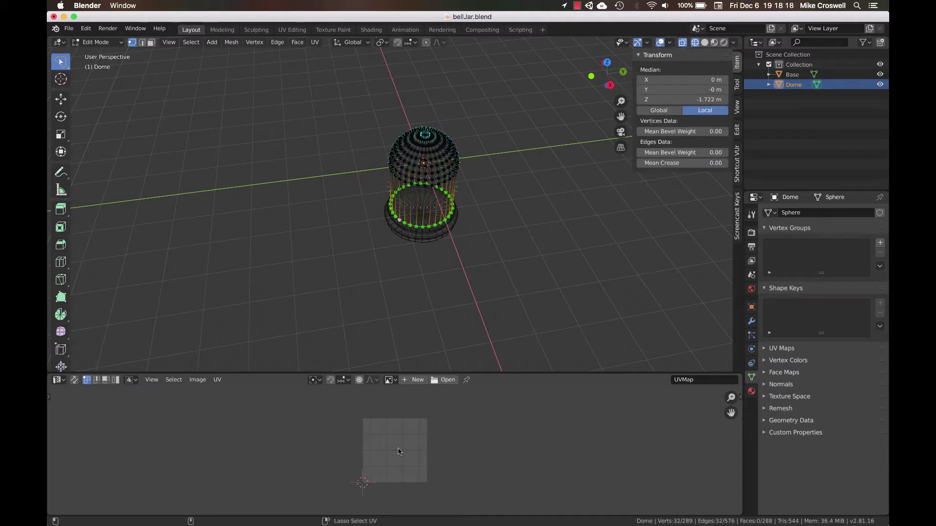
# - Redo adding the Basis and Key 1 shape keys to the Dome, through to entering Edit Mode on Key 1
pyautogui.press('Tab')
pyautogui.hotkey('ctrl', 'z')
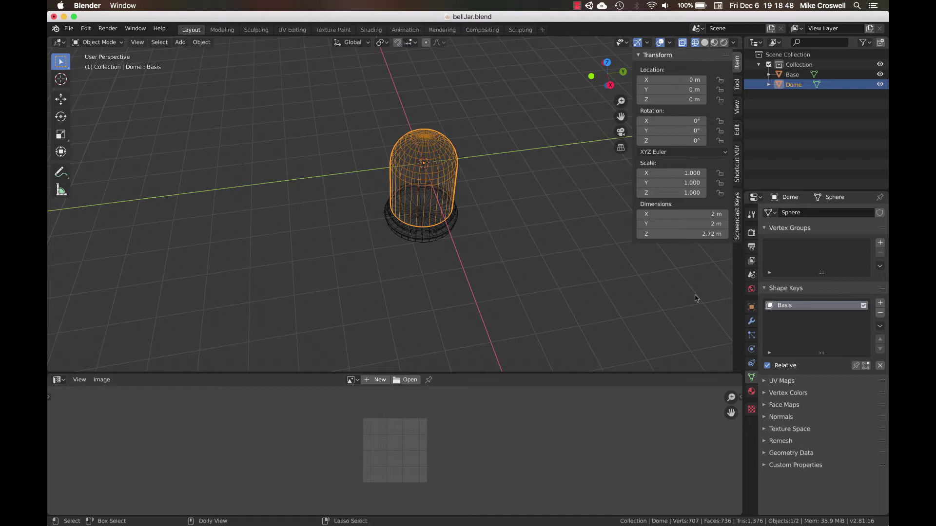
pyautogui.press('Tab')
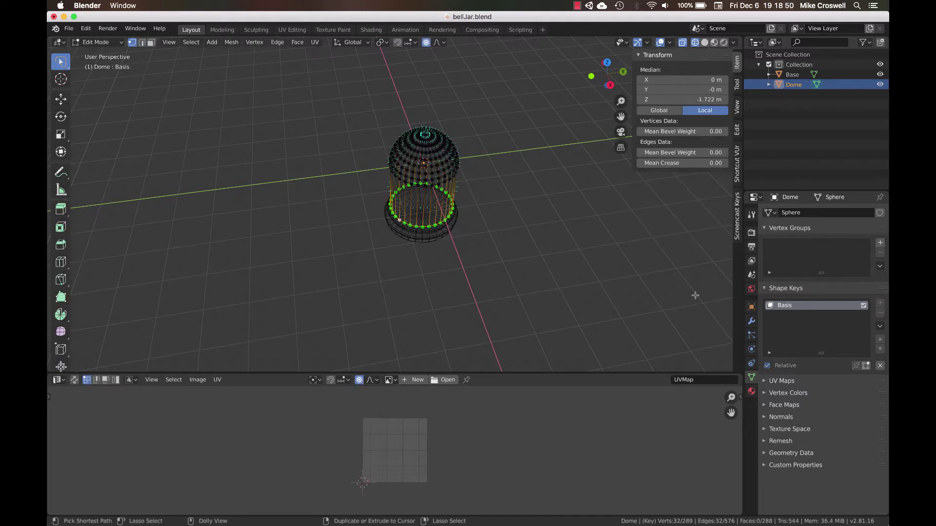
pyautogui.press('Tab')
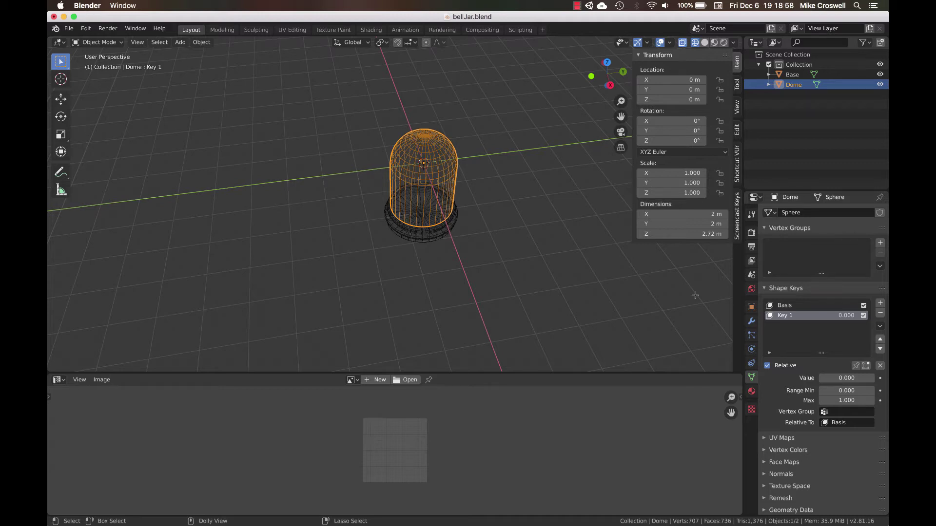
pyautogui.press('Tab')
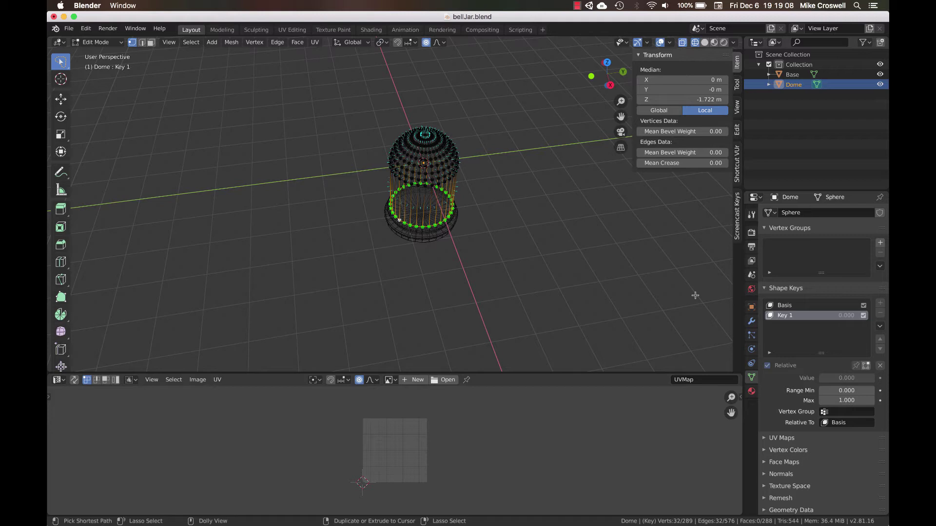
# - Redo the outward flaring of the Dome's vertex rings in Key 1, including its circular UV mapping
pyautogui.hotkey('ctrl', 'shift', 'z')
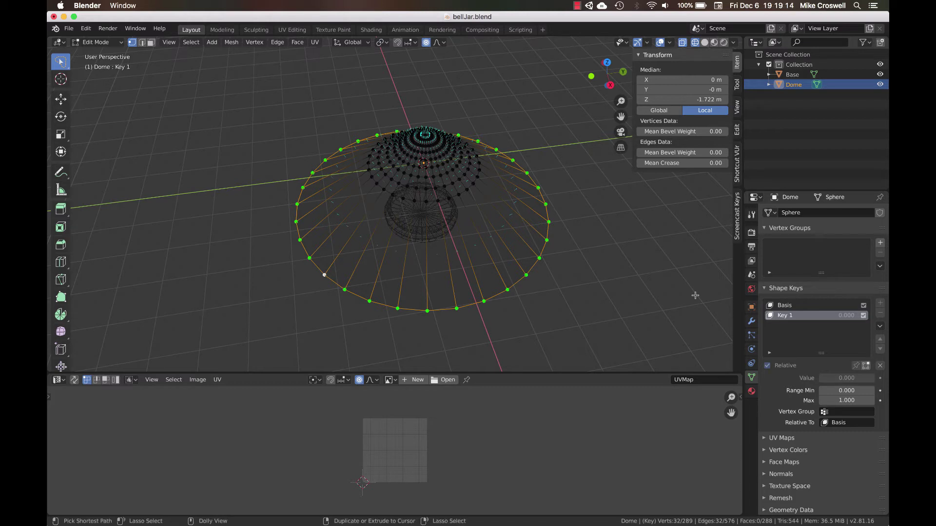
pyautogui.press('a')
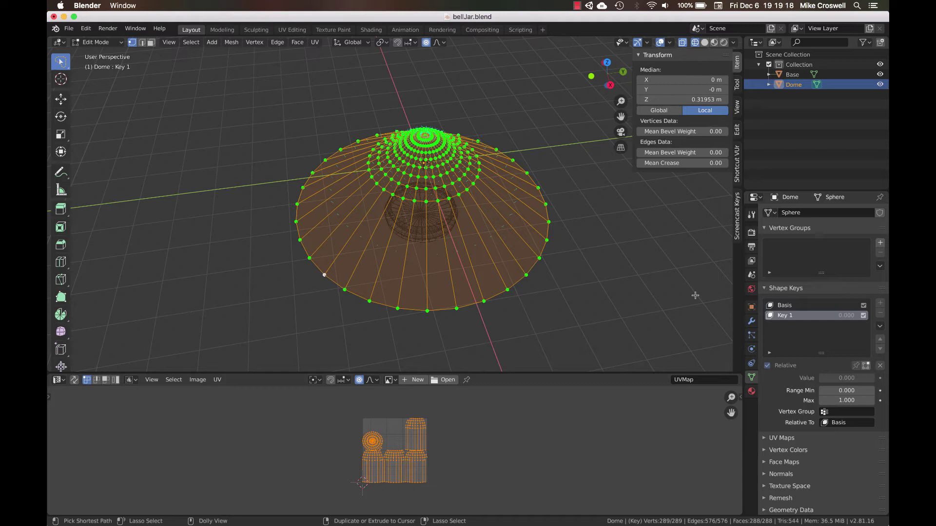
pyautogui.hotkey('ctrl', 'z')
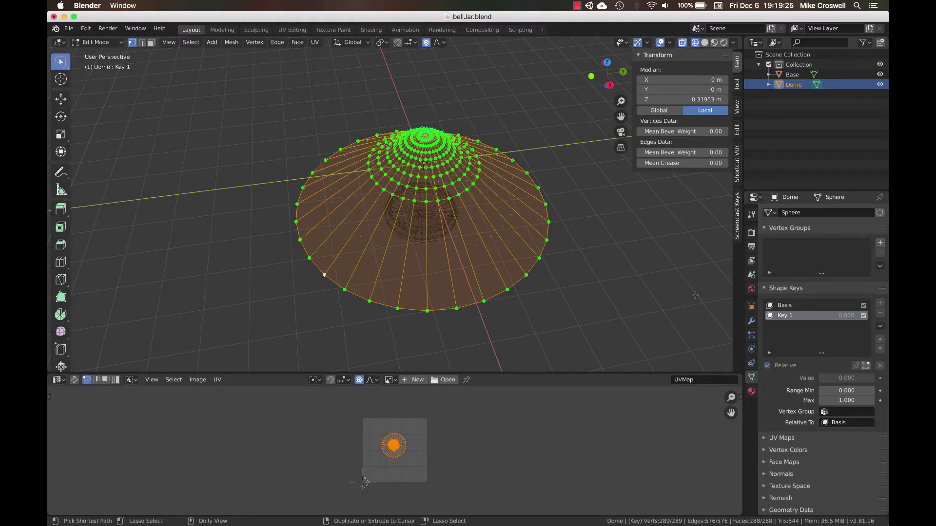
pyautogui.hotkey('ctrl', 'z')
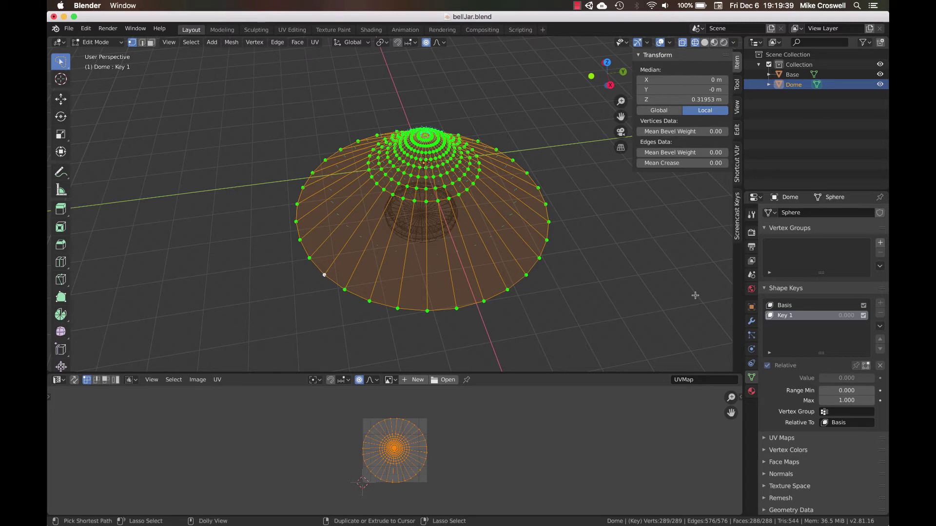
pyautogui.hotkey('ctrl', 'z')
pyautogui.hotkey('ctrl', 'z')
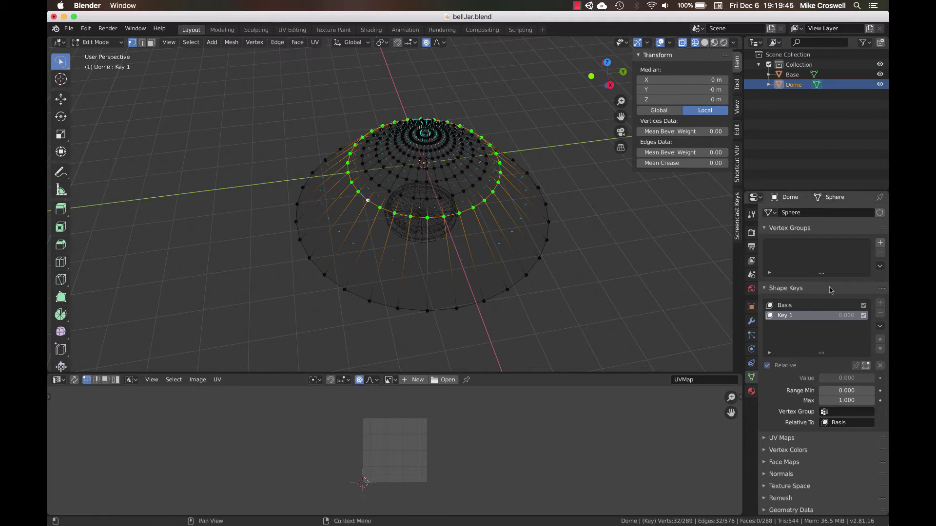
# - Activate the Dome's Basis shape key and select all of its vertices
pyautogui.click(784, 306)
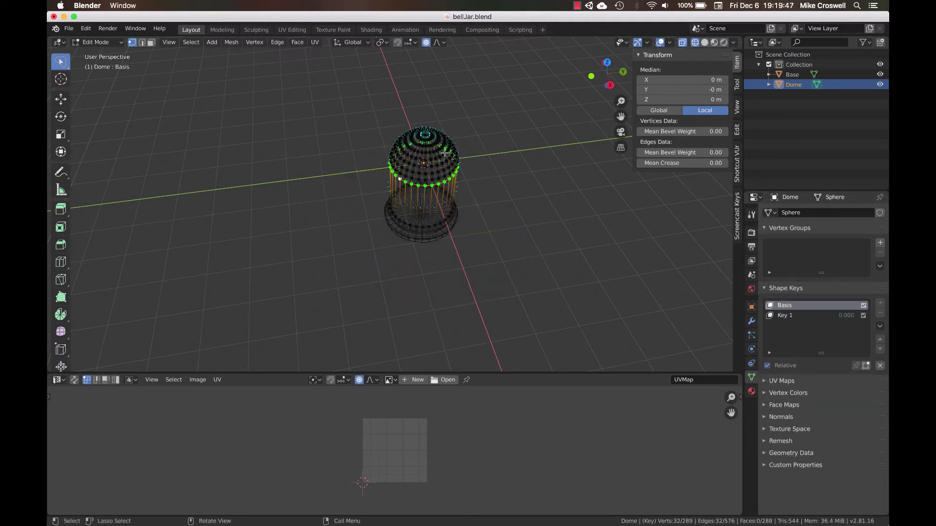
pyautogui.press('a')
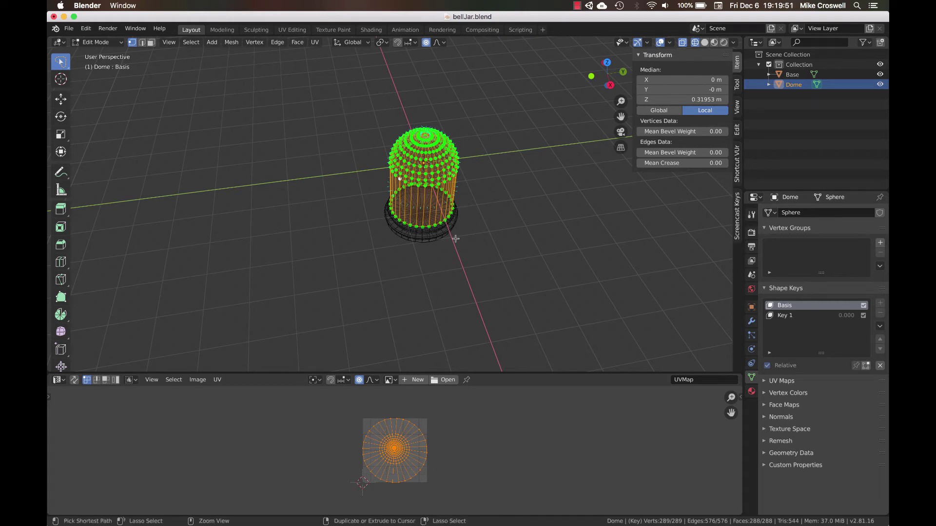
# - Switch to Unity to examine how the matRefract material shades the bell jar's Dome, and return to Blender
pyautogui.press('super+Tab')
pyautogui.press('super+Tab')
pyautogui.press('super+Tab')
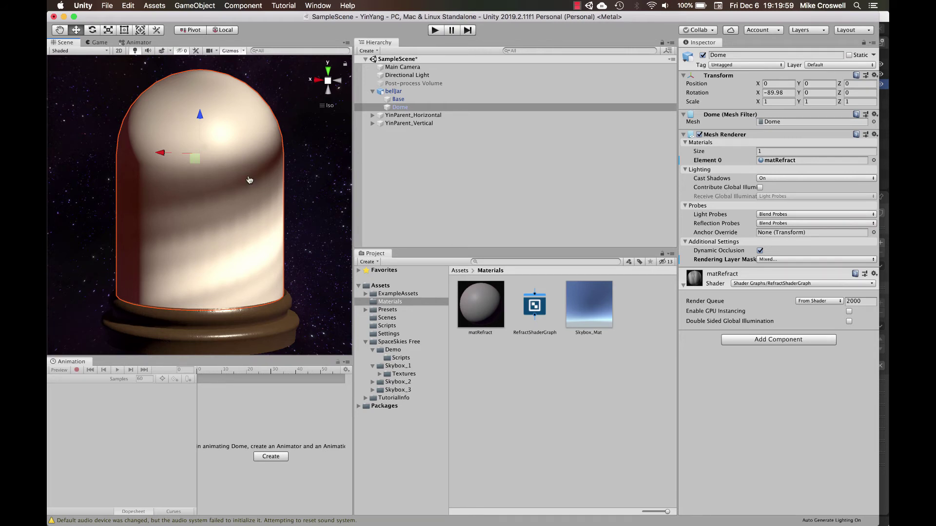
pyautogui.press('super+Tab')
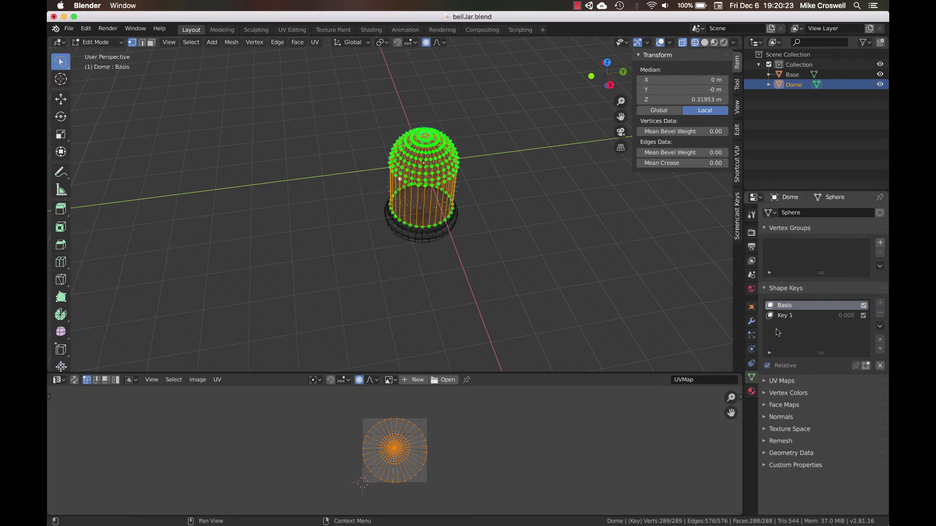
# - Delete the Key 1 shape key from the Dome in Object Mode
pyautogui.click(795, 317)
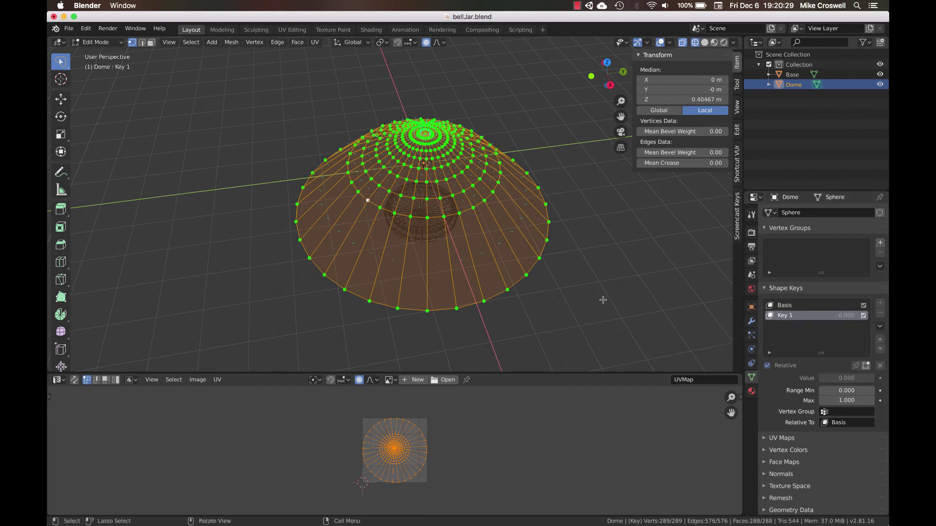
pyautogui.press('Tab')
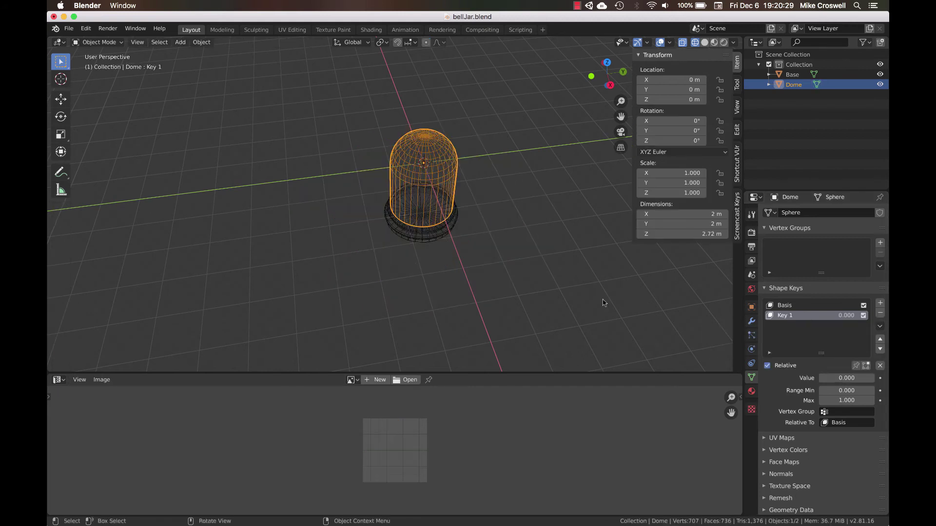
pyautogui.click(879, 313)
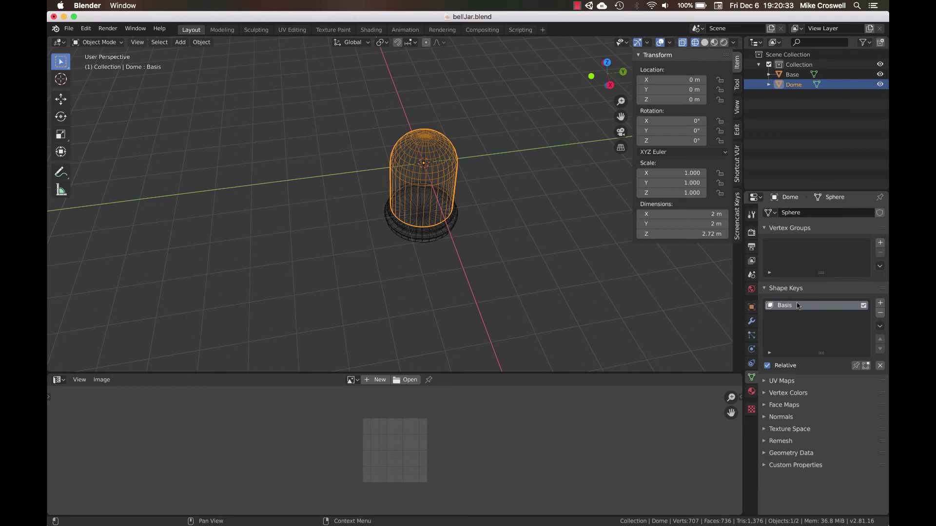
# - Map the Dome's UVs in Edit Mode with Project From View, using the top orthographic view
pyautogui.press('Tab')
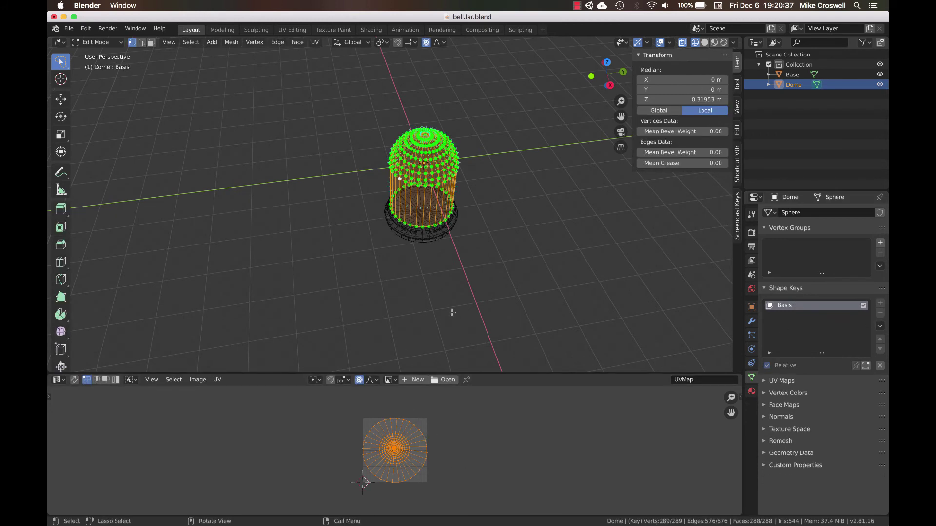
pyautogui.scroll(5, 502, 229)
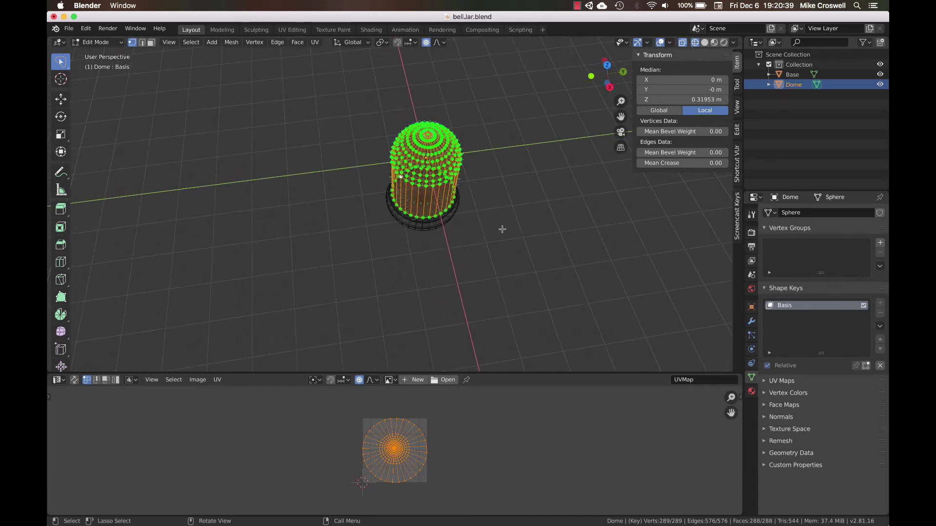
pyautogui.scroll(-1, 502, 229)
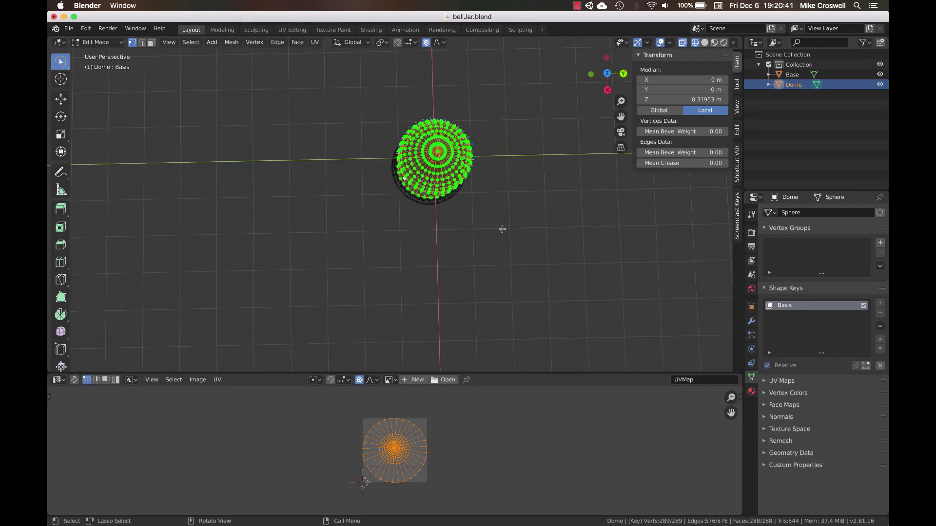
pyautogui.press('u')
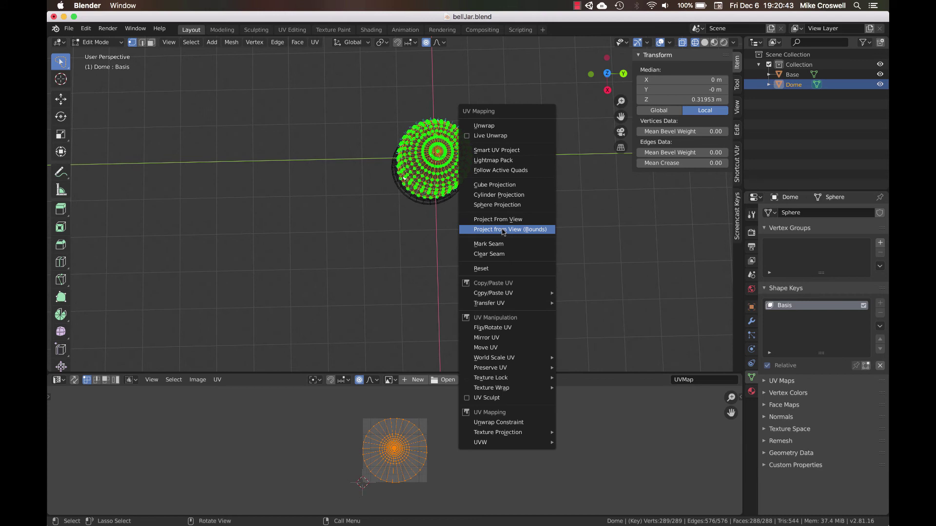
pyautogui.click(504, 218)
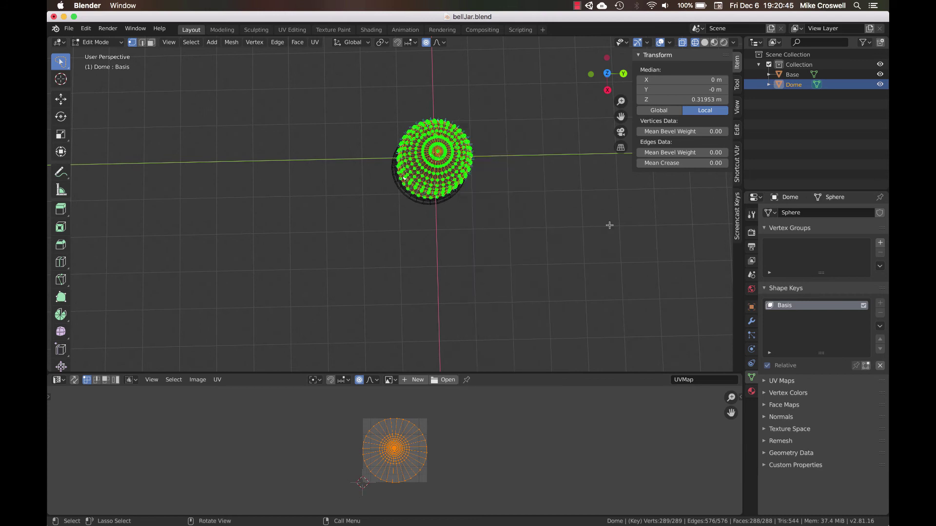
pyautogui.press('KP_7')
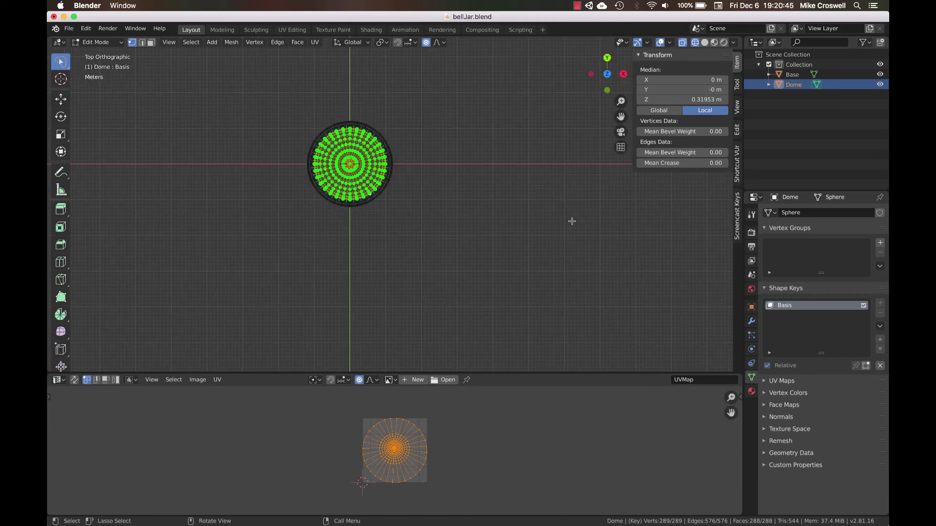
pyautogui.press('u')
pyautogui.click(475, 201)
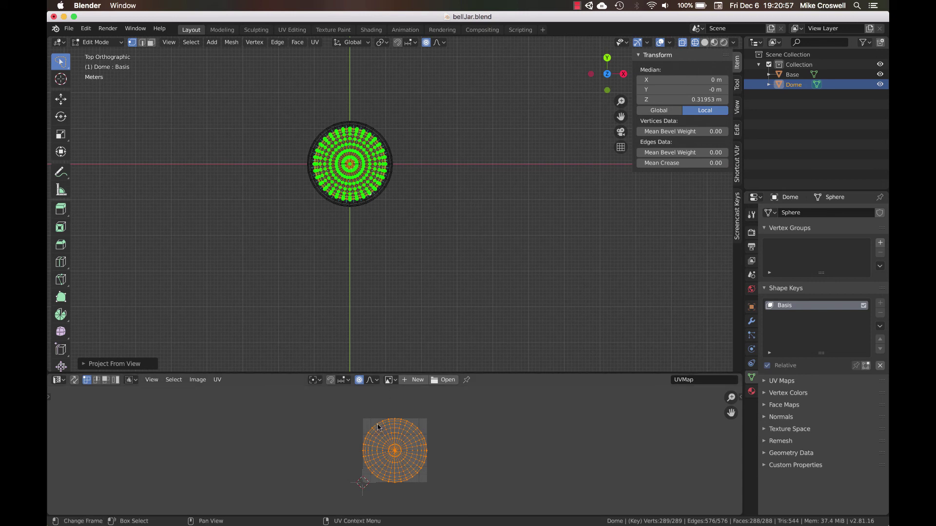
pyautogui.moveTo(403, 282); pyautogui.dragTo(389, 229, button='middle')
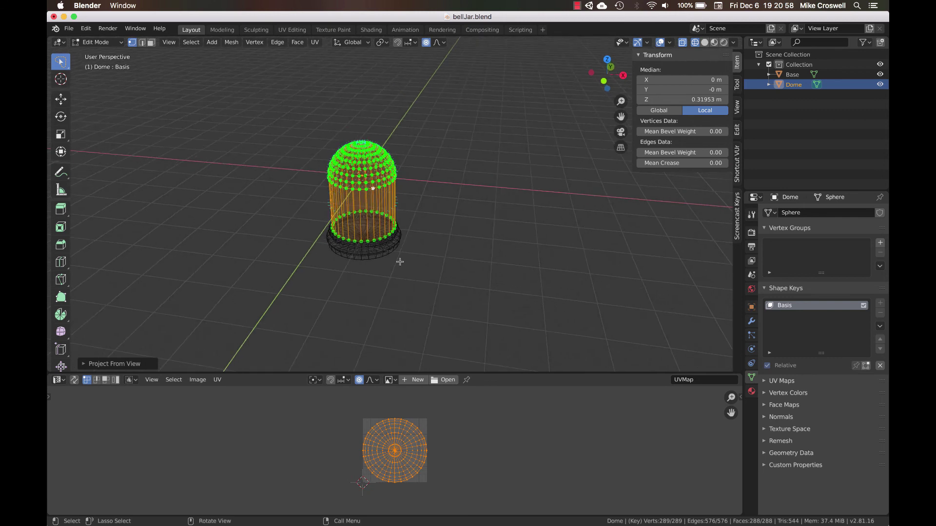
# - Inspect the UVs of one tall side face of the Dome in face select mode, and reselect the whole linked mesh in vertex mode
pyautogui.press('3')
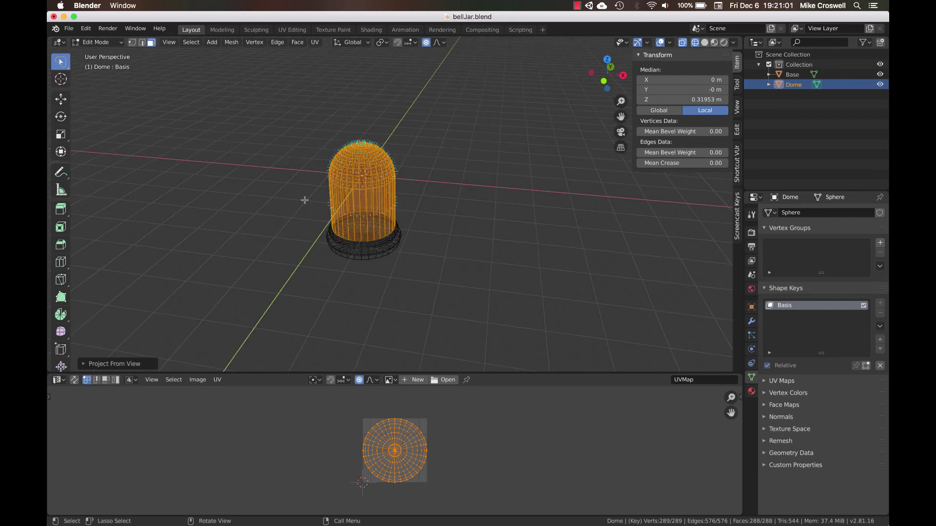
pyautogui.click(356, 221)
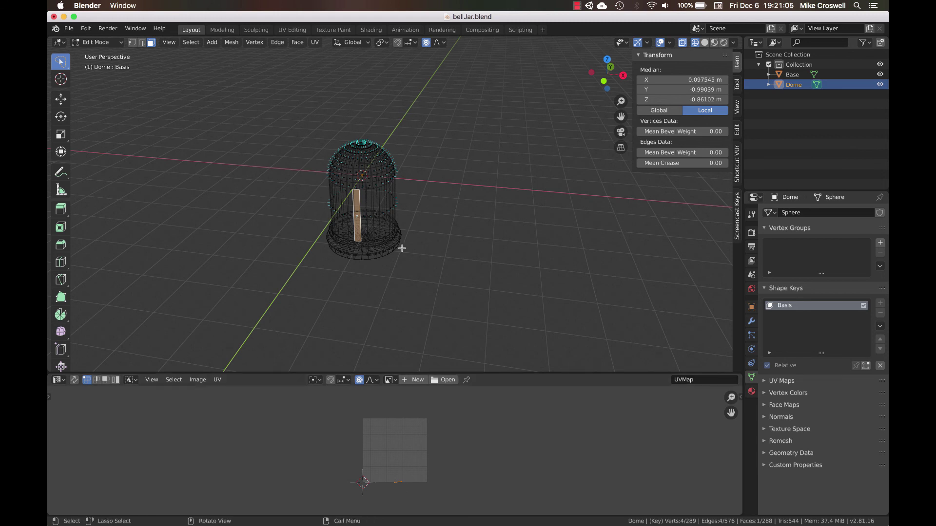
pyautogui.hotkey('ctrl', 'l')
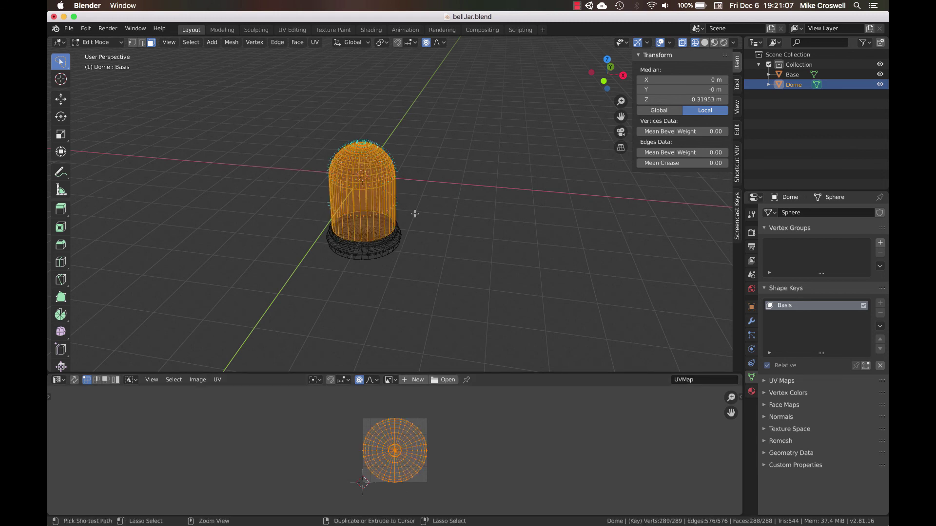
pyautogui.press('1')
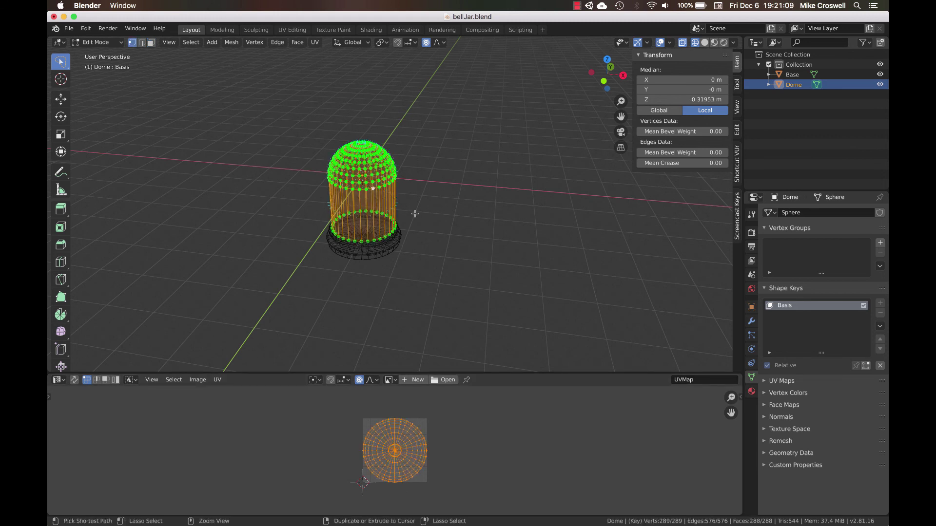
# - Undo the Dome's top-view UV projection and select the same tall side face in face select mode to inspect its UVs
pyautogui.hotkey('ctrl', 'z')
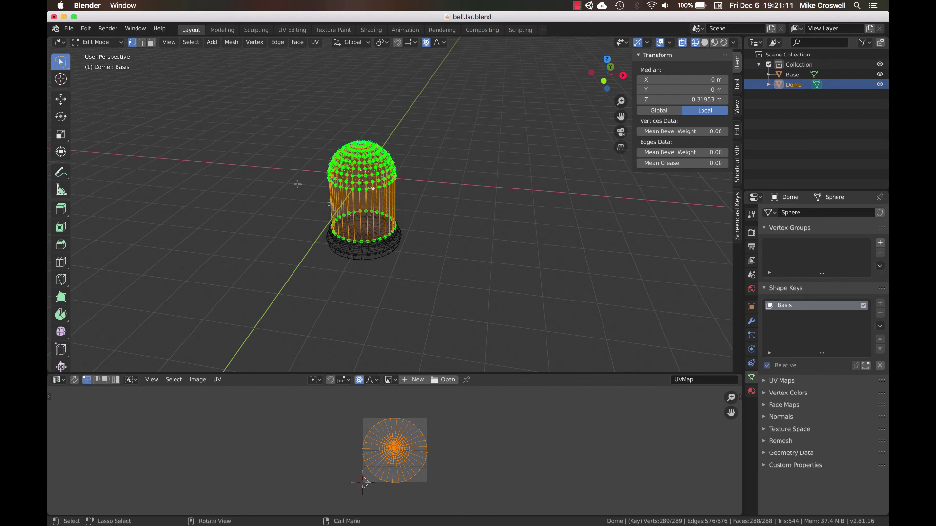
pyautogui.click(151, 42)
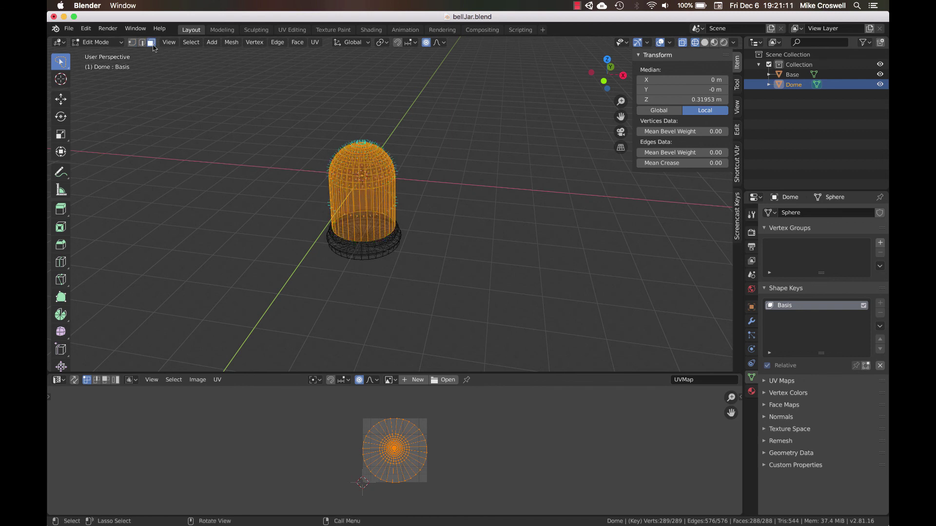
pyautogui.click(358, 209)
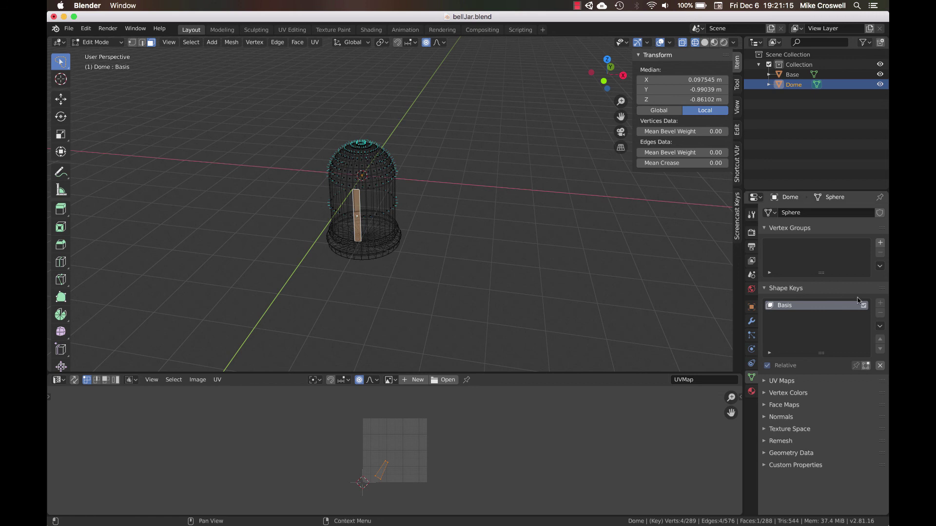